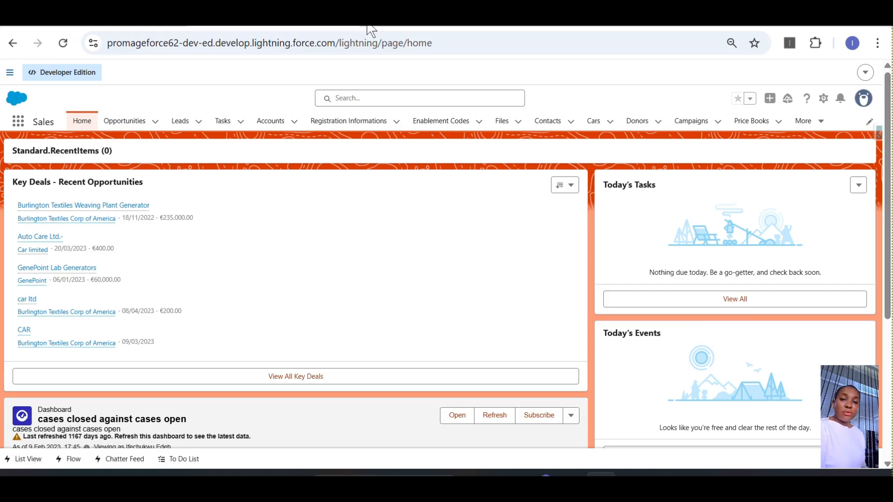
Step: Open the Burlington Textiles Weaving Plant Generator opportunity and review its details and related Quotes list
left_click(132, 121)
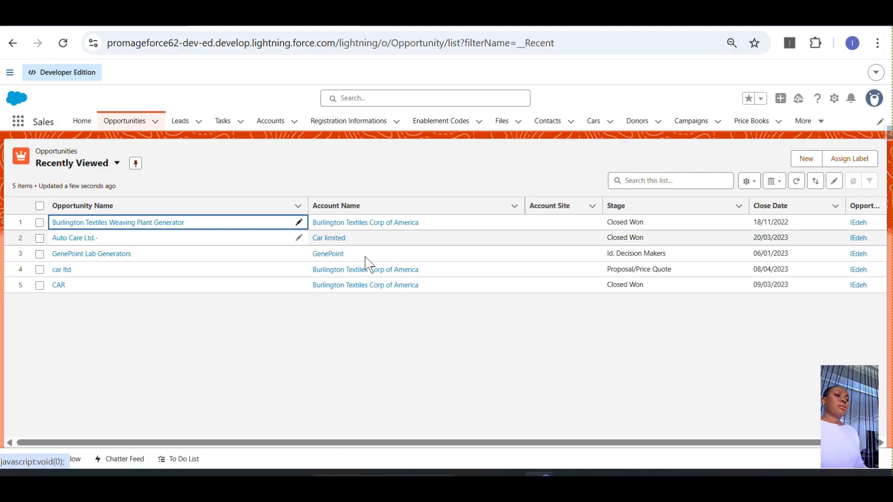
left_click(93, 223)
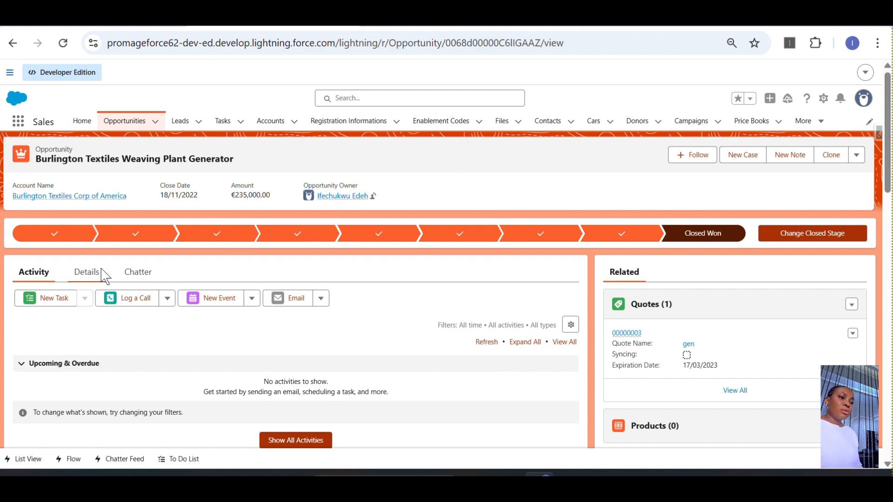
left_click(86, 275)
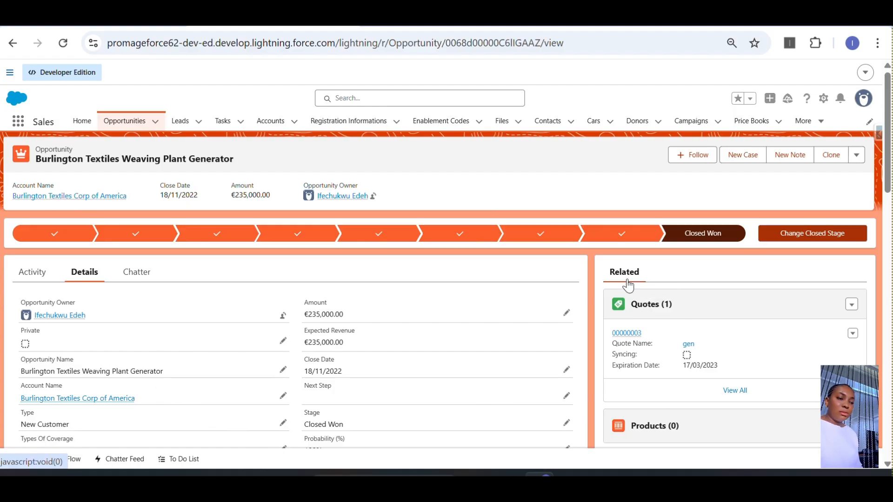
scroll(887, 163, "down", 2)
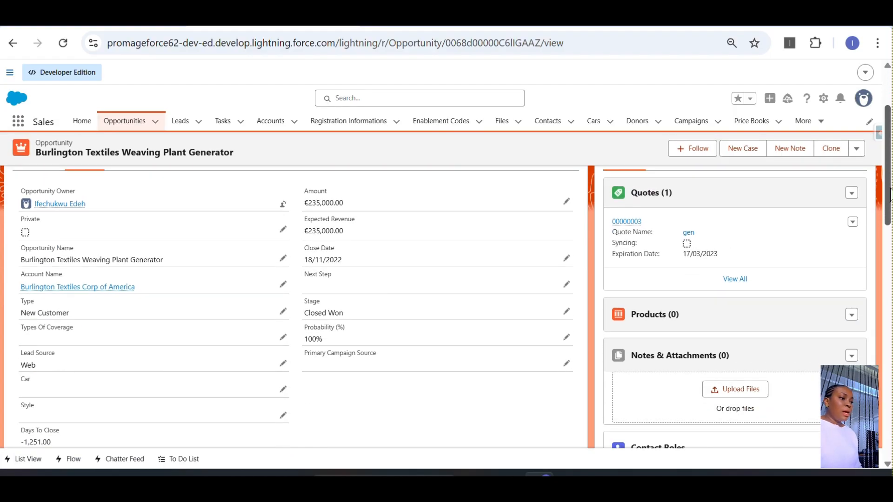
mouse_move(887, 186)
left_mouse_down()
mouse_move(888, 409)
mouse_move(891, 198)
left_mouse_up()
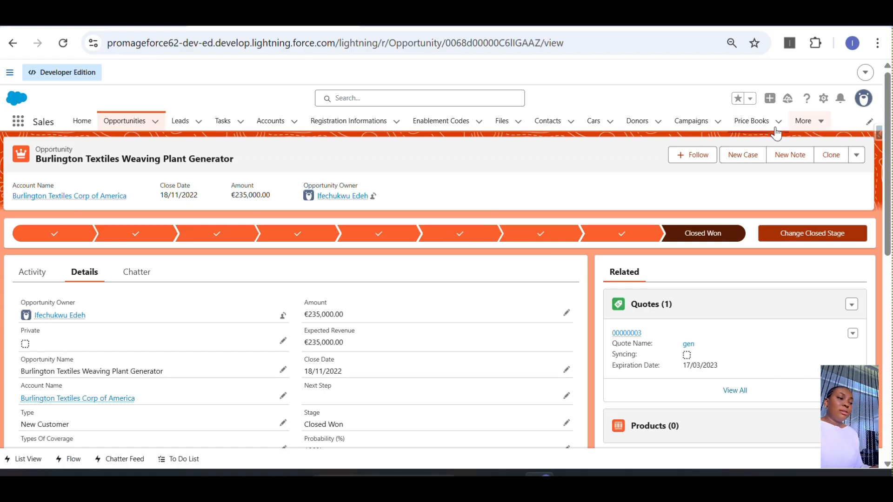
Step: Open the Opportunity Layout page layout for the Opportunity object in Setup's Object Manager
left_click(822, 99)
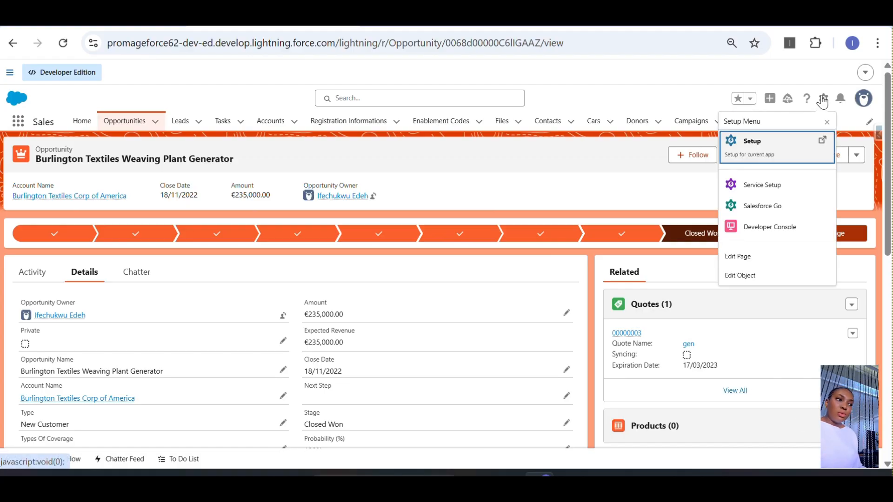
left_click(741, 151)
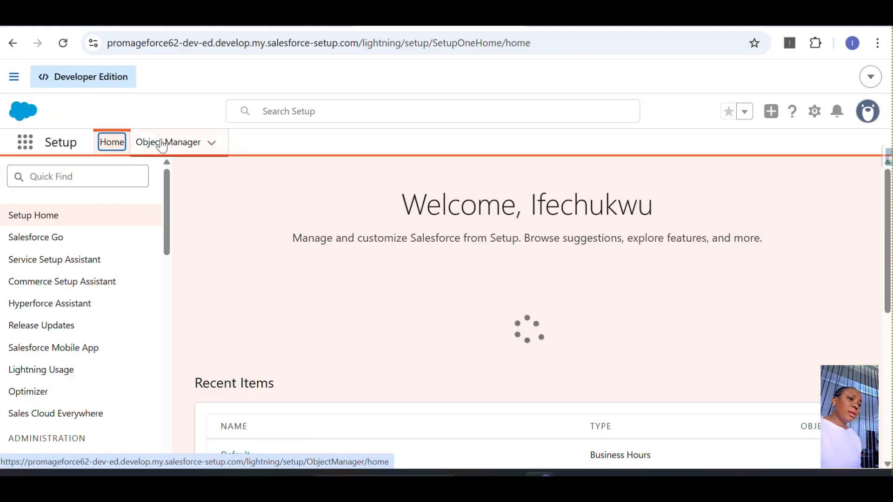
left_click(167, 148)
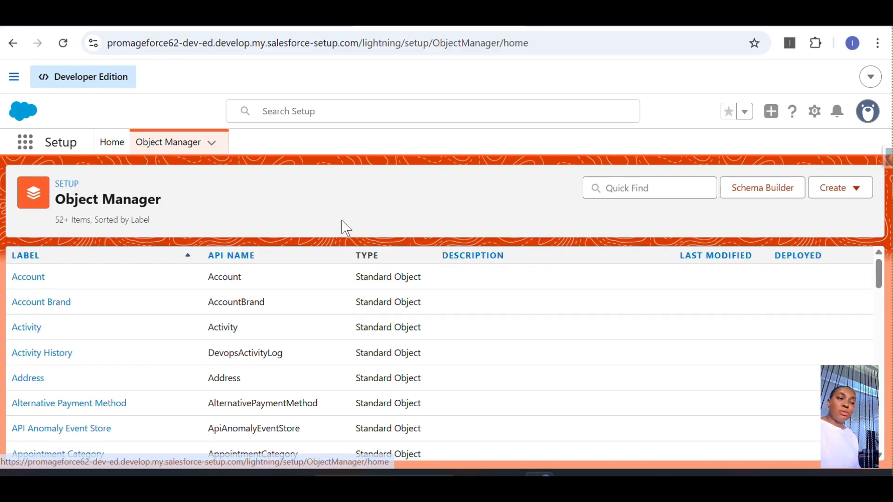
left_click(621, 183)
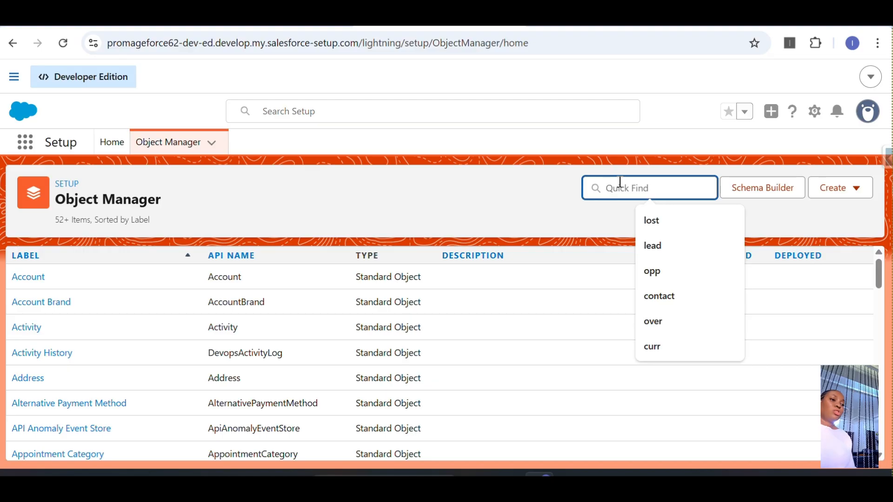
type("opp")
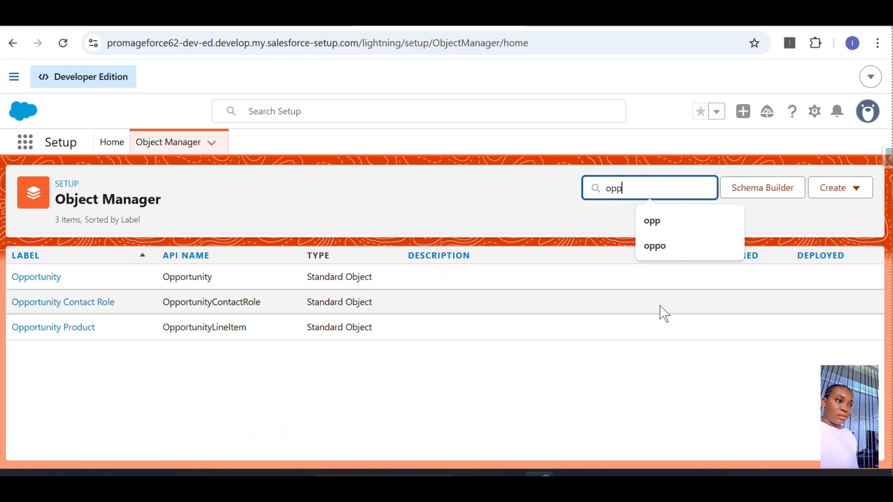
left_click(32, 281)
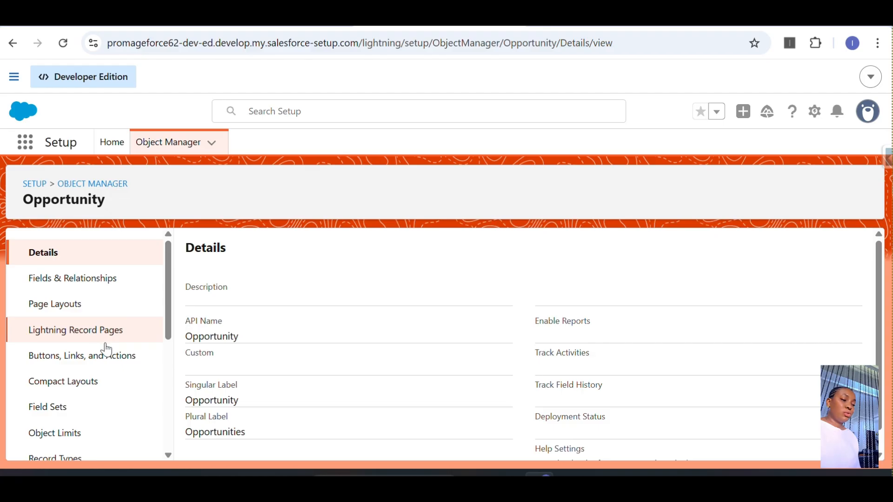
left_click(78, 303)
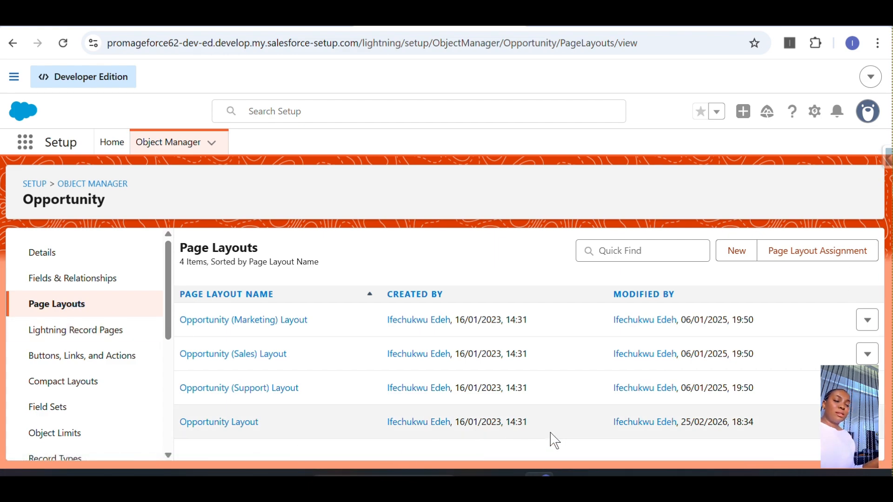
left_click(206, 425)
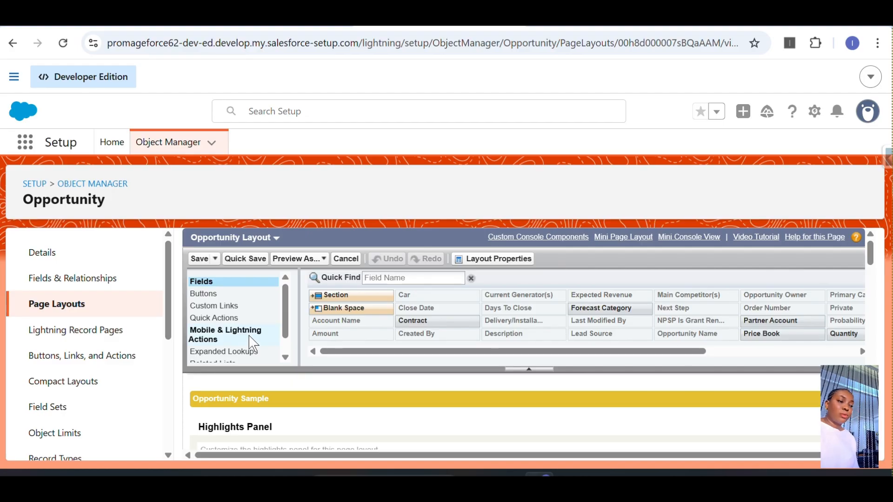
Step: Add the Email column to the Quotes related list and move it up to follow Quote Name
scroll(873, 255, "down", 1)
left_click_drag(872, 260, 870, 347)
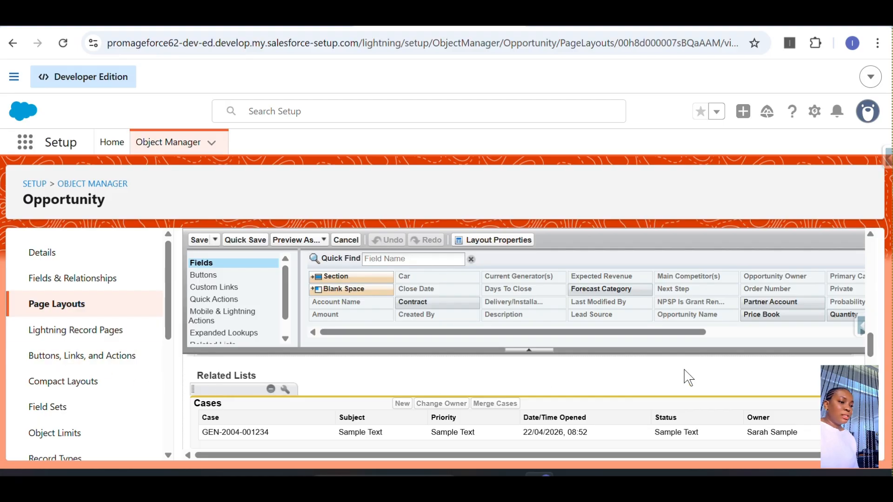
left_click_drag(869, 348, 874, 358)
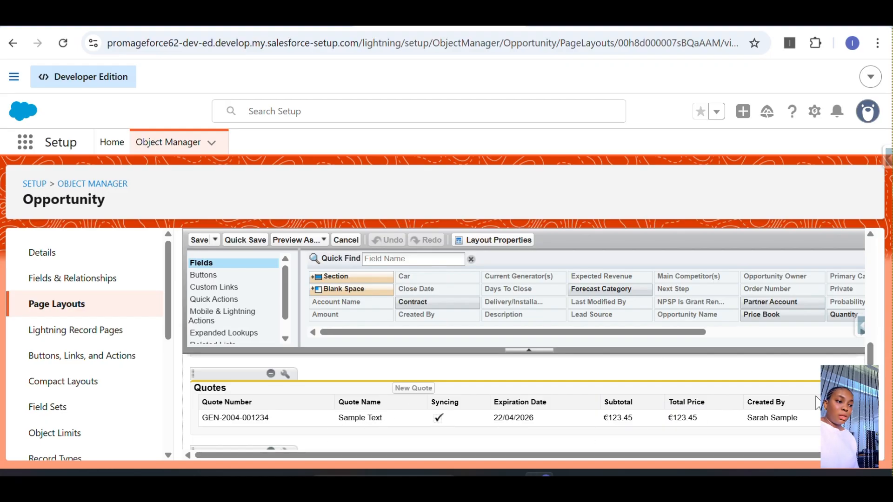
left_click(285, 376)
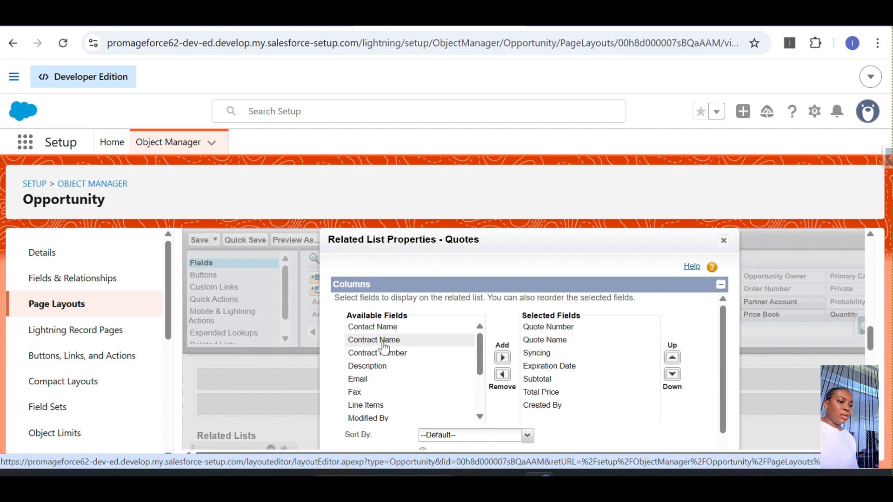
left_click(363, 384)
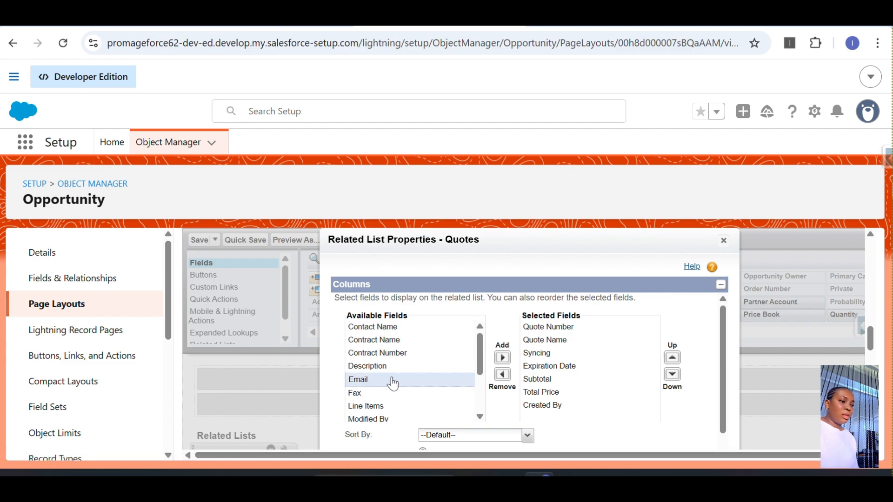
left_click(502, 358)
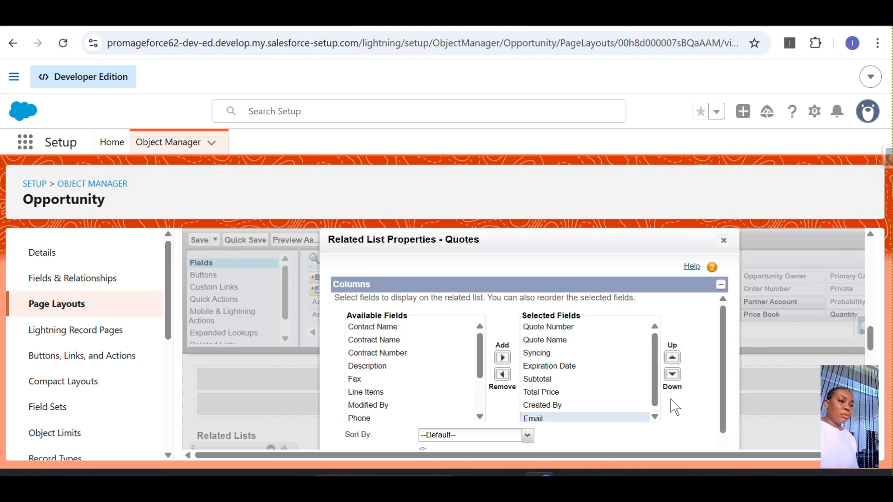
left_click(672, 358)
left_click(672, 358)
left_click(671, 358)
left_click(672, 358)
left_click(672, 358)
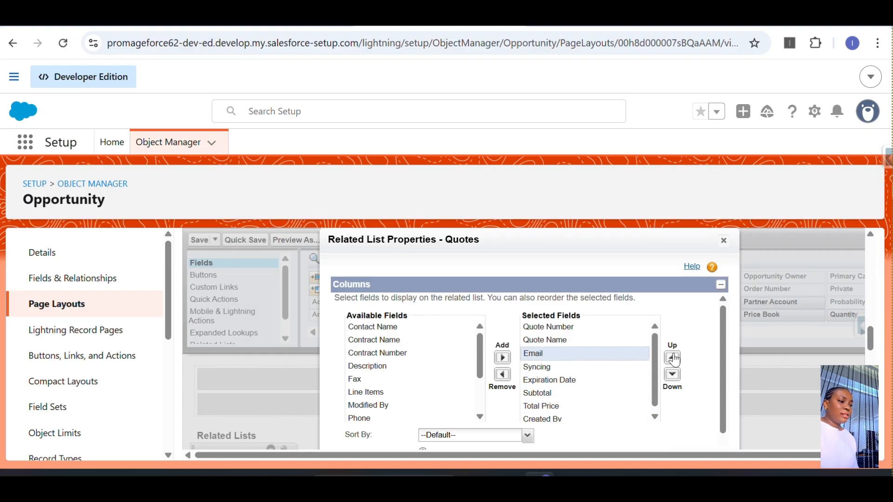
Step: Confirm the Quotes related list properties, applying them to all selected Opportunity page layouts
left_click_drag(873, 348, 869, 430)
scroll(724, 338, "down", 3)
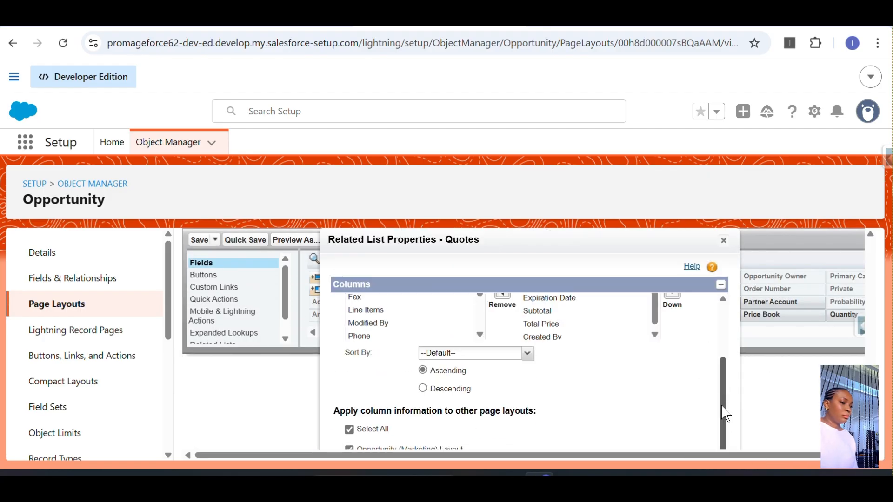
left_click(878, 43)
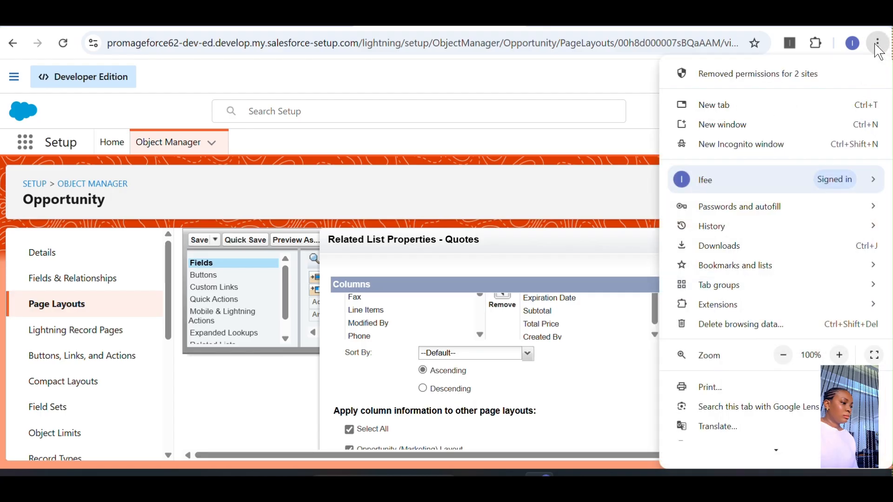
left_click(783, 355)
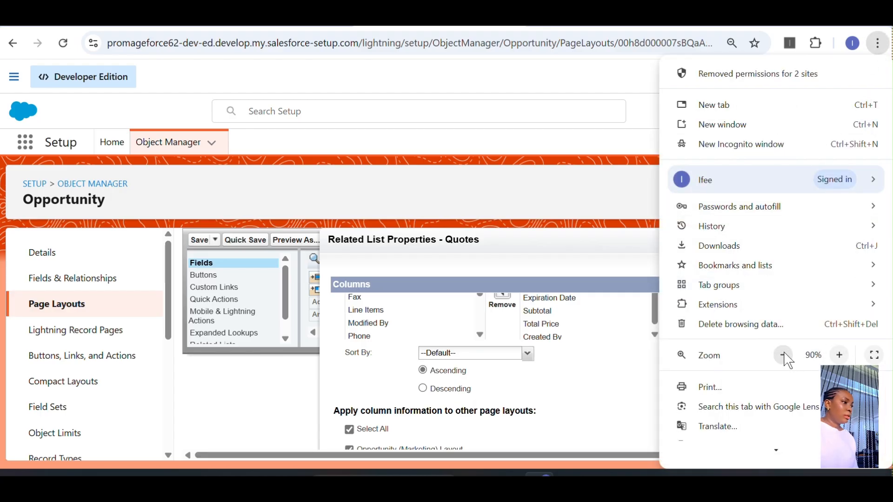
left_click(783, 355)
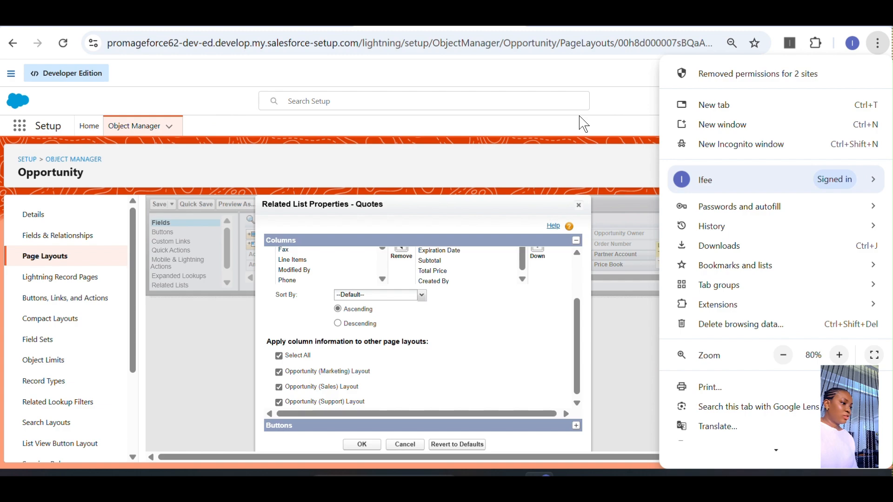
left_click(582, 123)
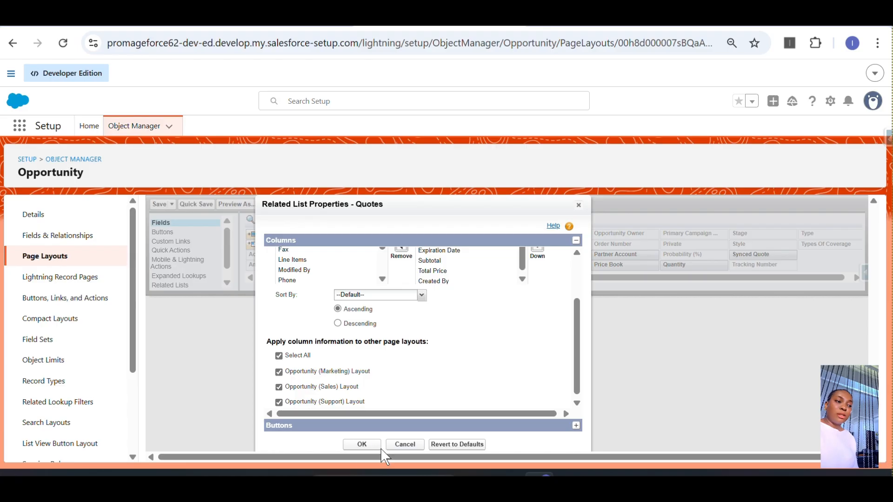
left_click(361, 444)
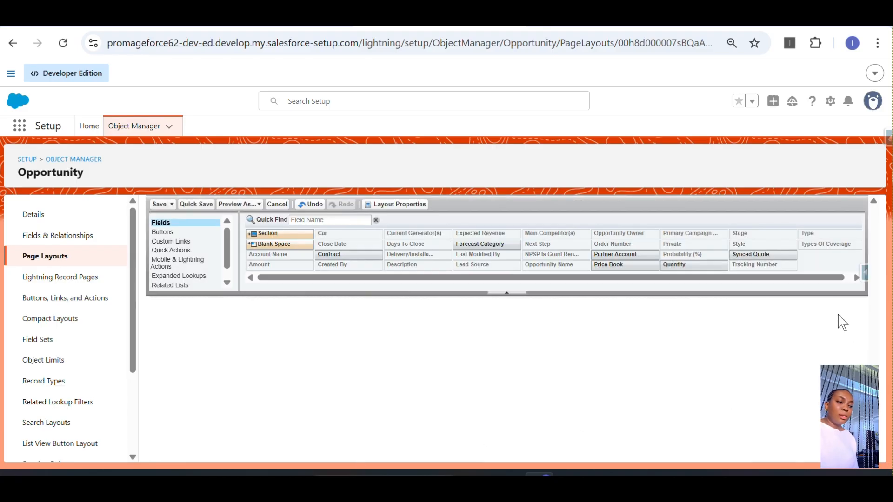
Step: Save the Opportunity Layout and reload the opportunity record to check its Quotes related list
left_click_drag(873, 414, 882, 309)
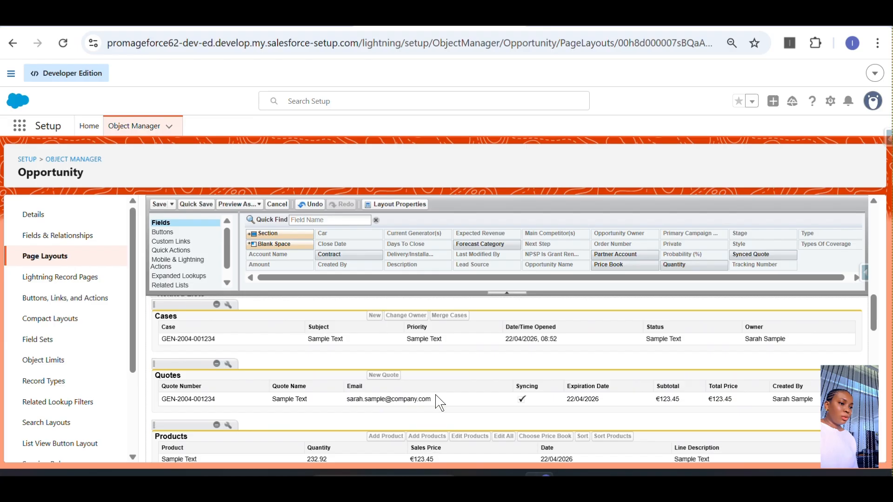
left_click(163, 205)
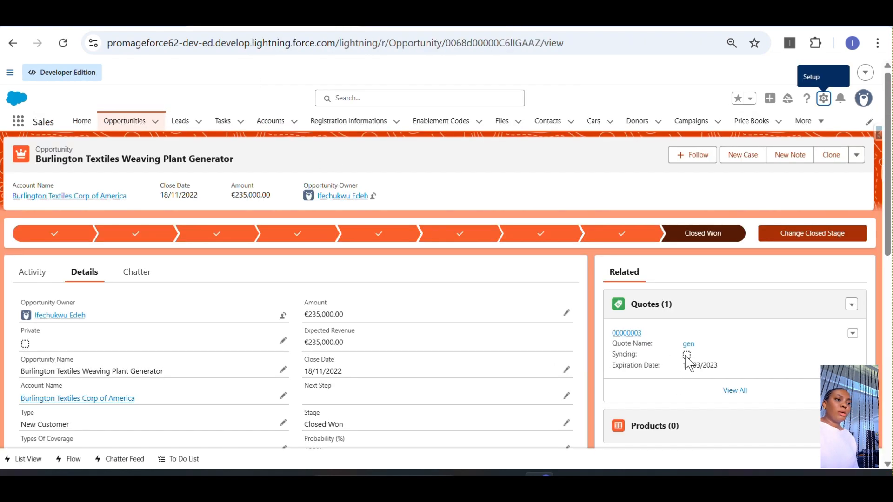
left_click(63, 44)
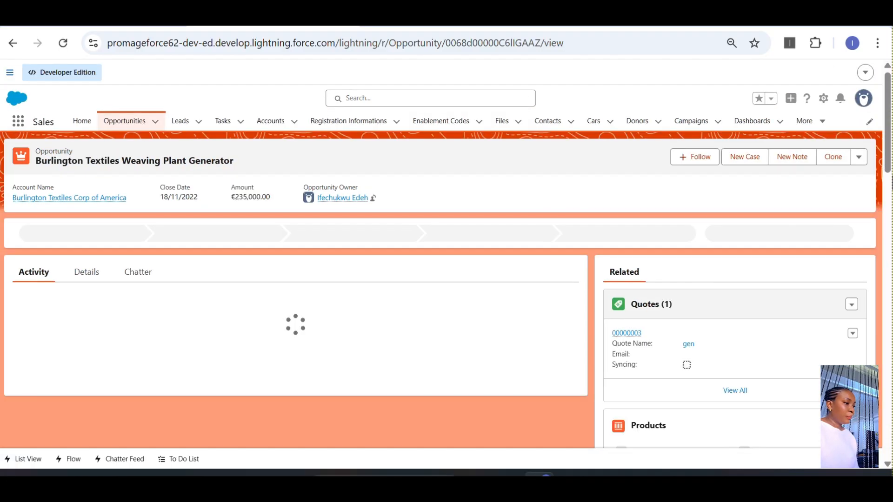
scroll(889, 151, "down", 2)
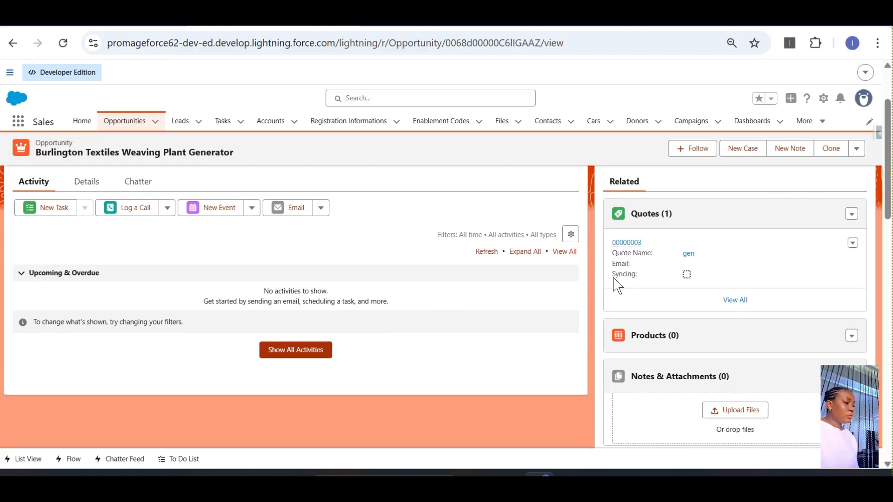